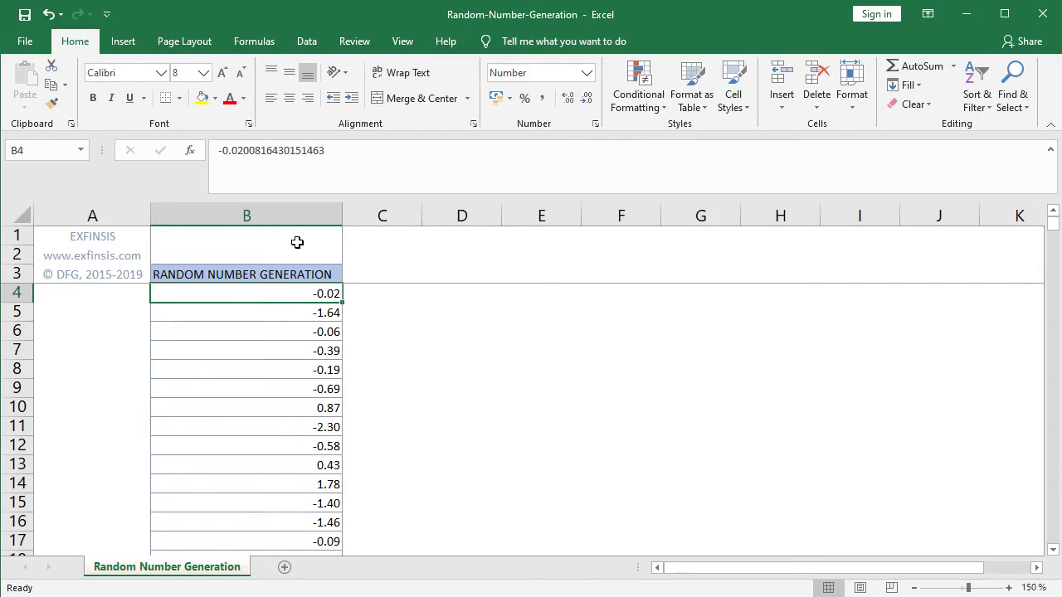
pyautogui.hotkey('ctrl', 'shift', 'Down')
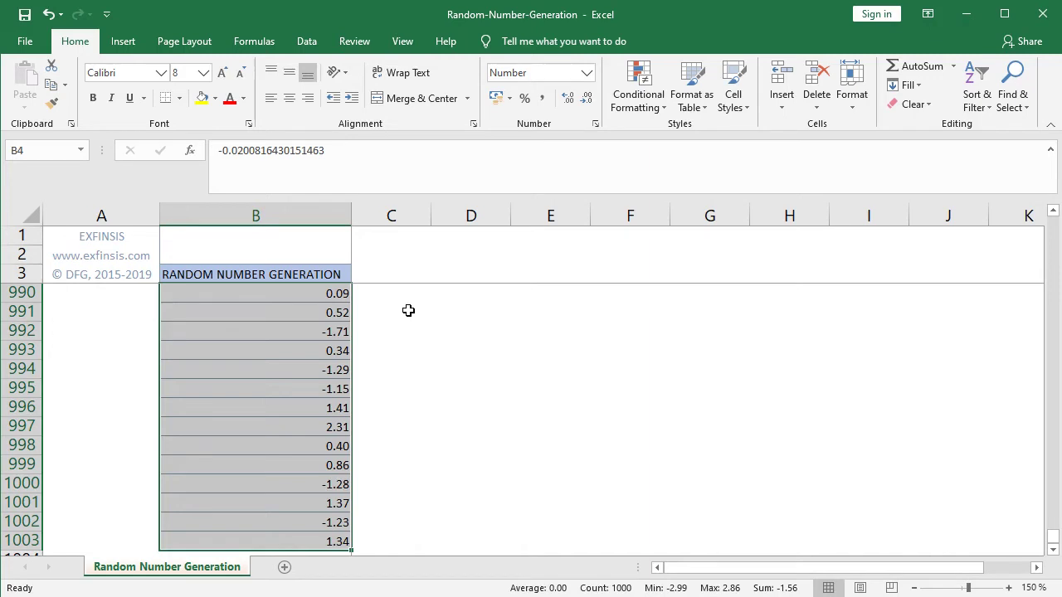
pyautogui.press('Up')
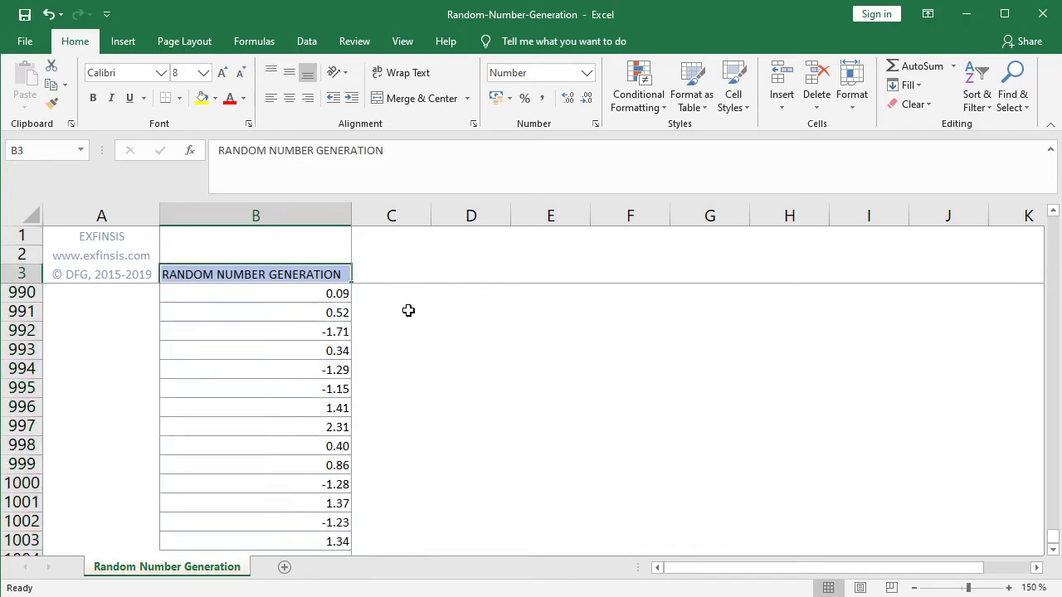
pyautogui.press('Down')
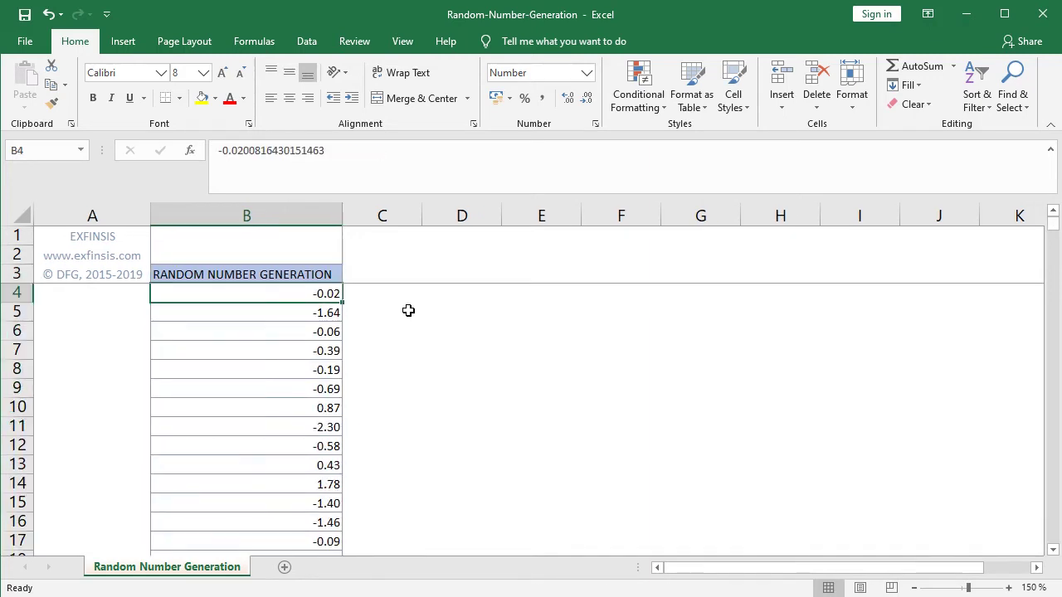
# Enter the header RANDOM NUMBER GENERATION in cell C3
pyautogui.click(378, 274)
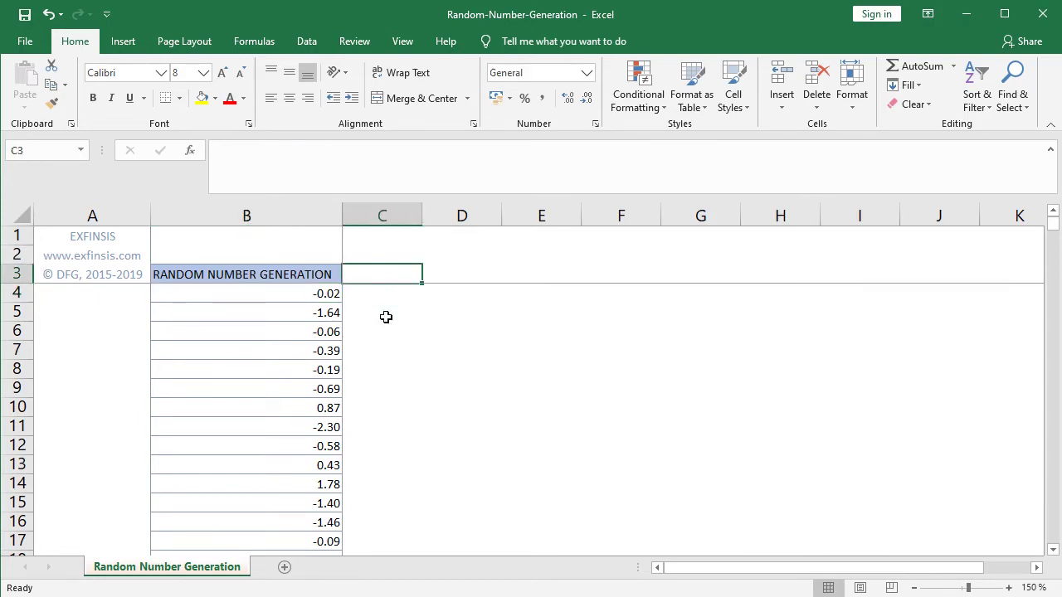
pyautogui.write('RANDOM N')
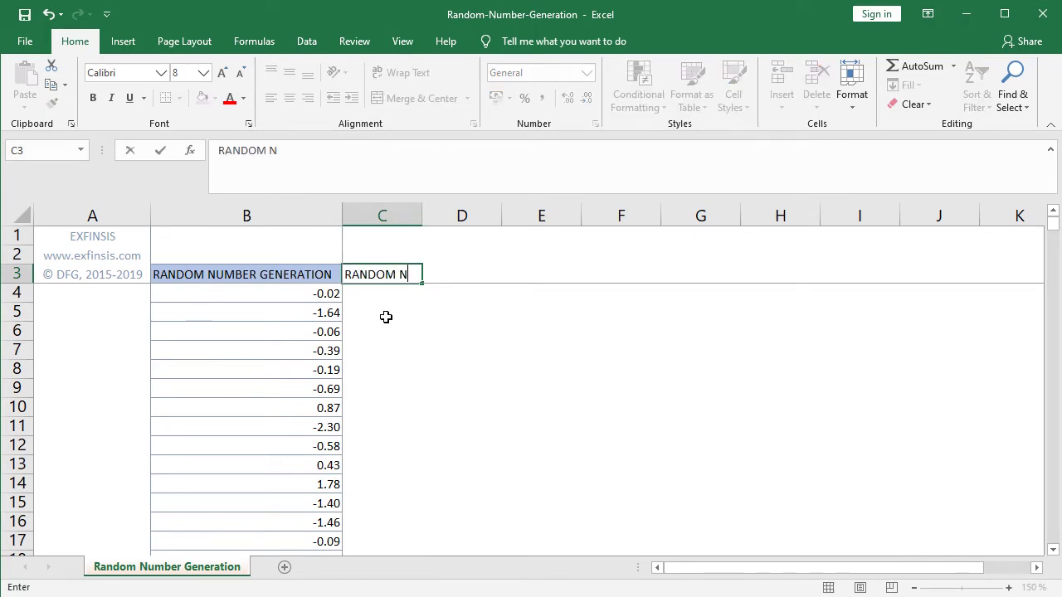
pyautogui.write('UMBER GE')
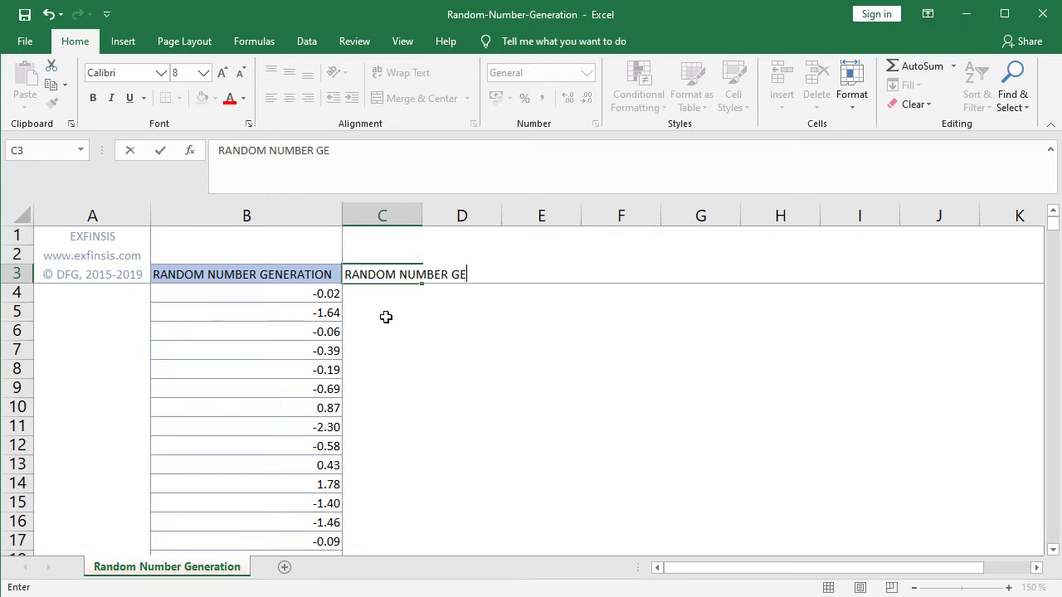
pyautogui.write('NERATION')
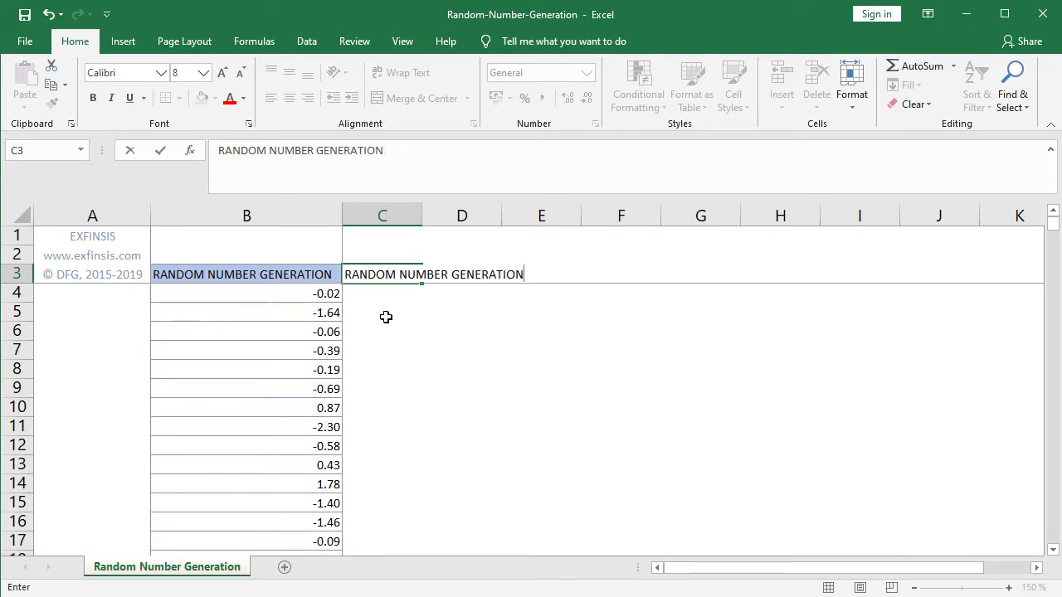
pyautogui.press('Return')
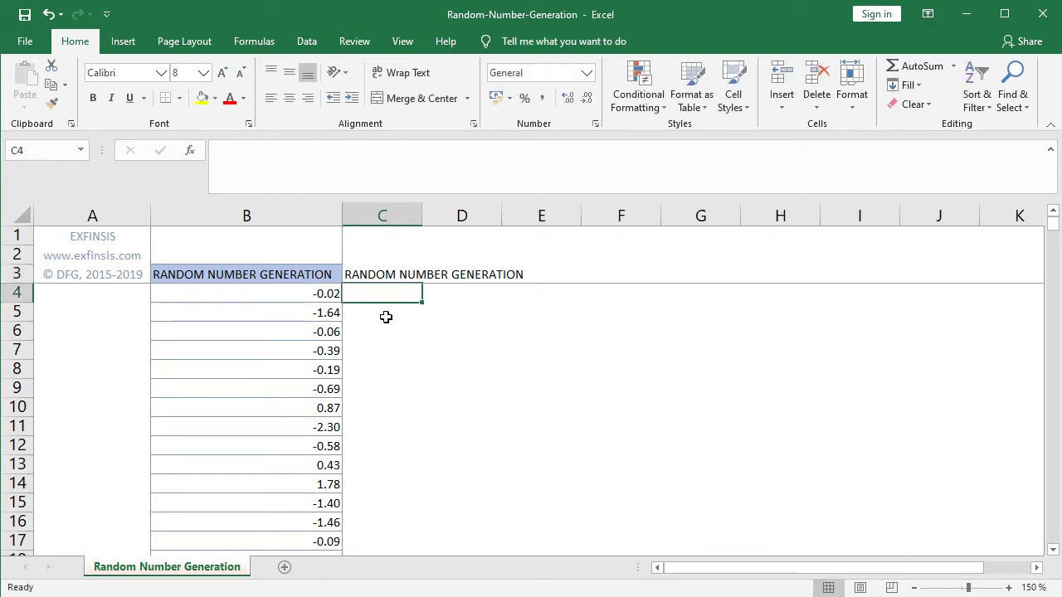
# Copy the header formatting from B3 to C3 and autofit the width of column C
pyautogui.click(304, 278)
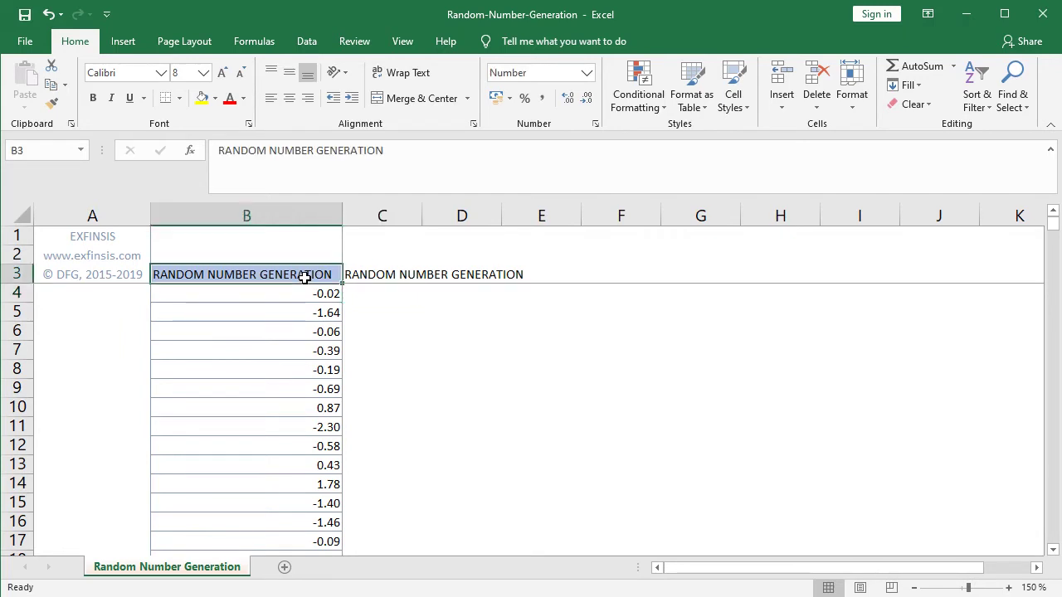
pyautogui.click(51, 102)
pyautogui.click(379, 276)
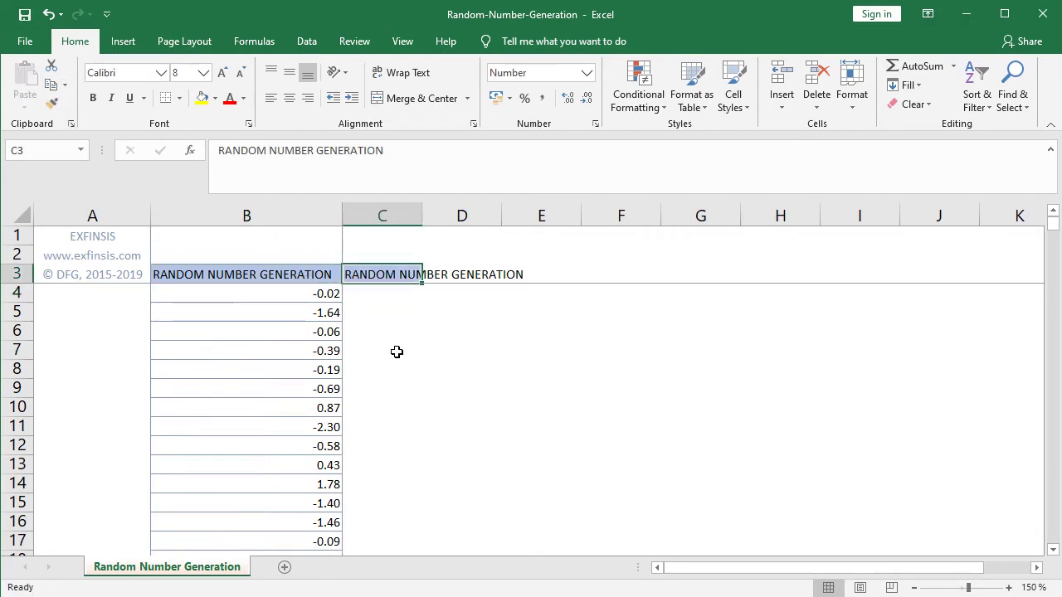
pyautogui.click(397, 216)
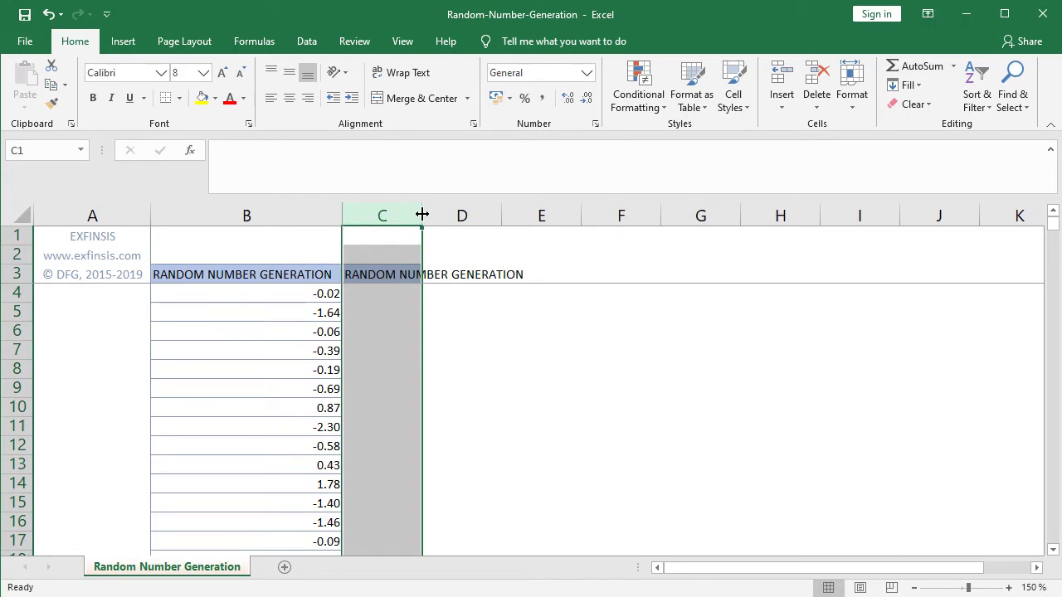
pyautogui.doubleClick(423, 215)
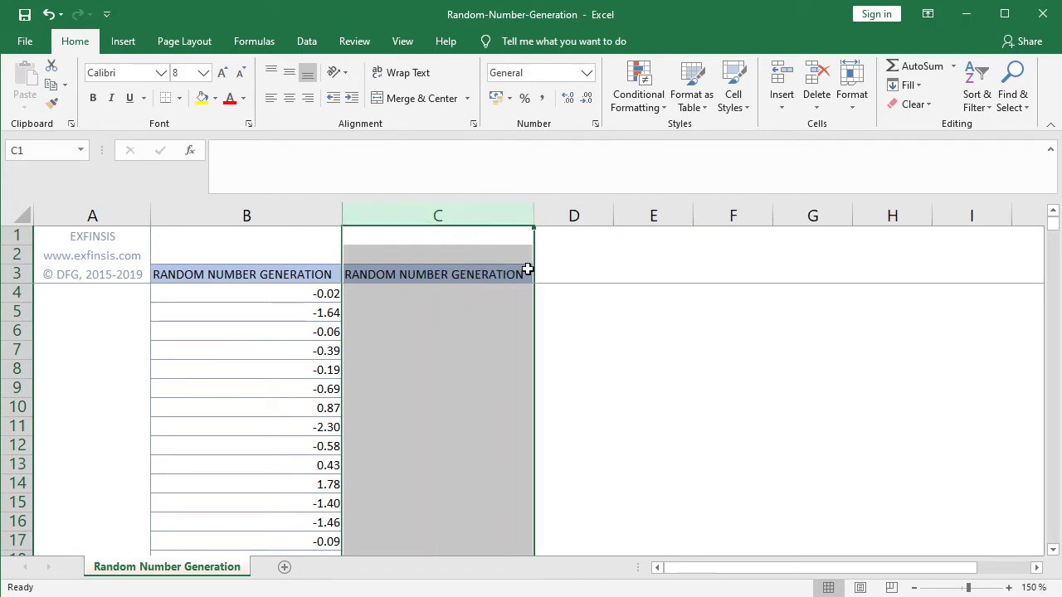
pyautogui.click(452, 274)
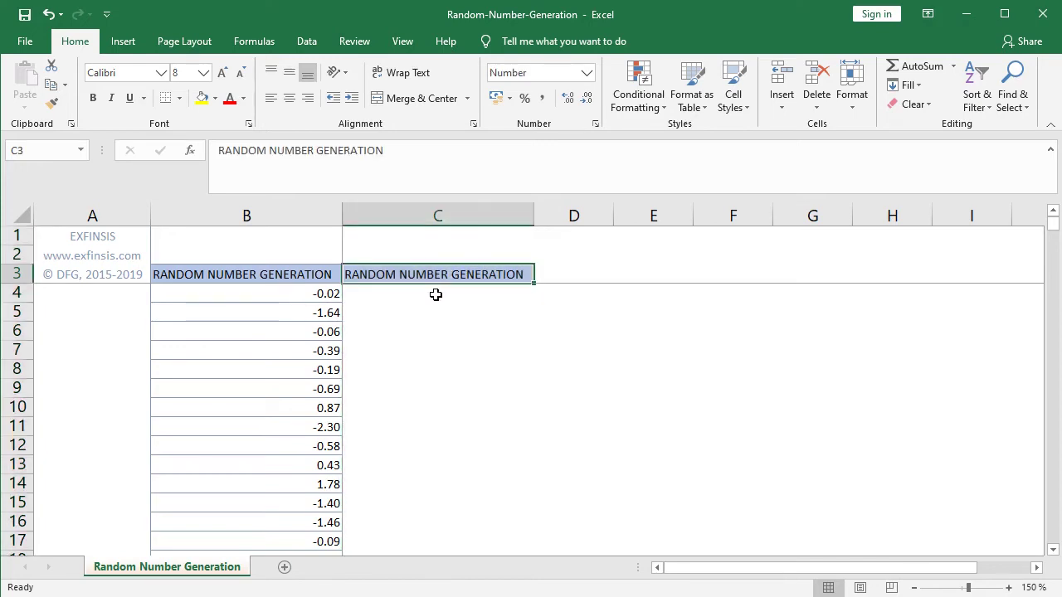
# Open the Random Number Generation analysis tool and set it to 1000 random numbers with a Normal distribution
pyautogui.click(436, 295)
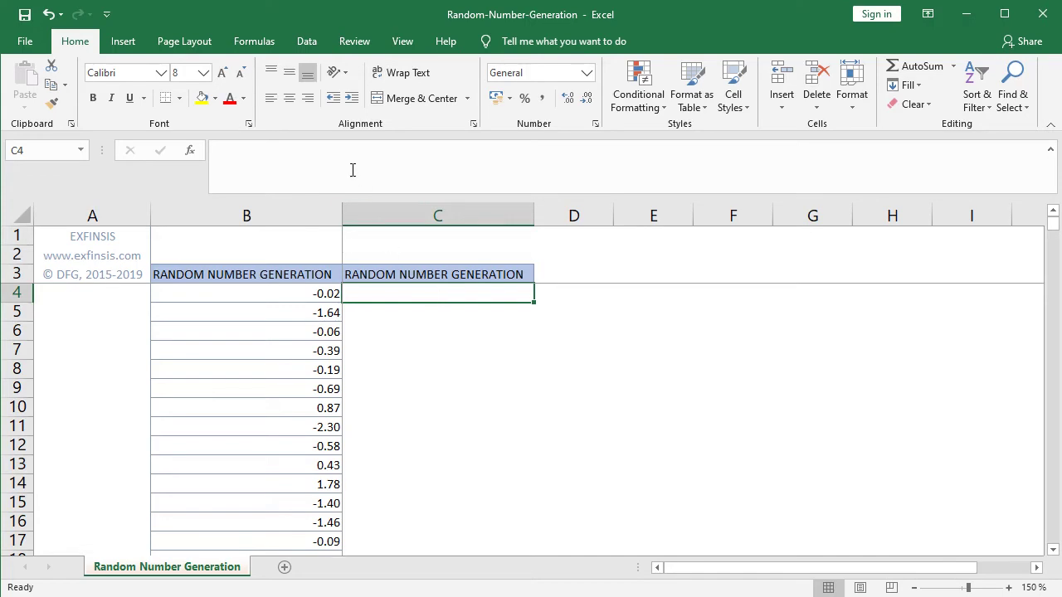
pyautogui.click(307, 43)
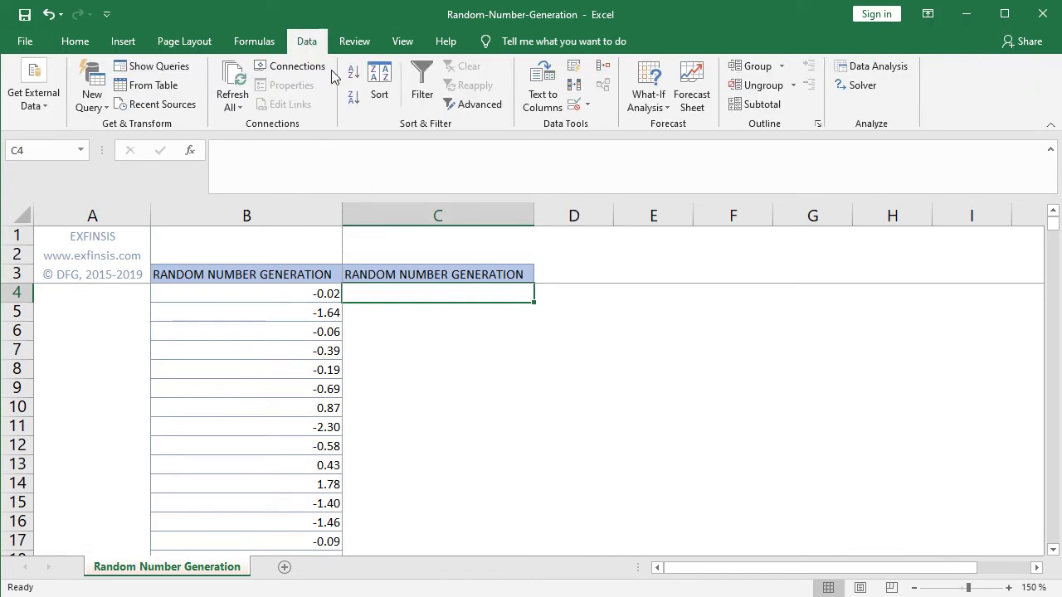
pyautogui.click(878, 66)
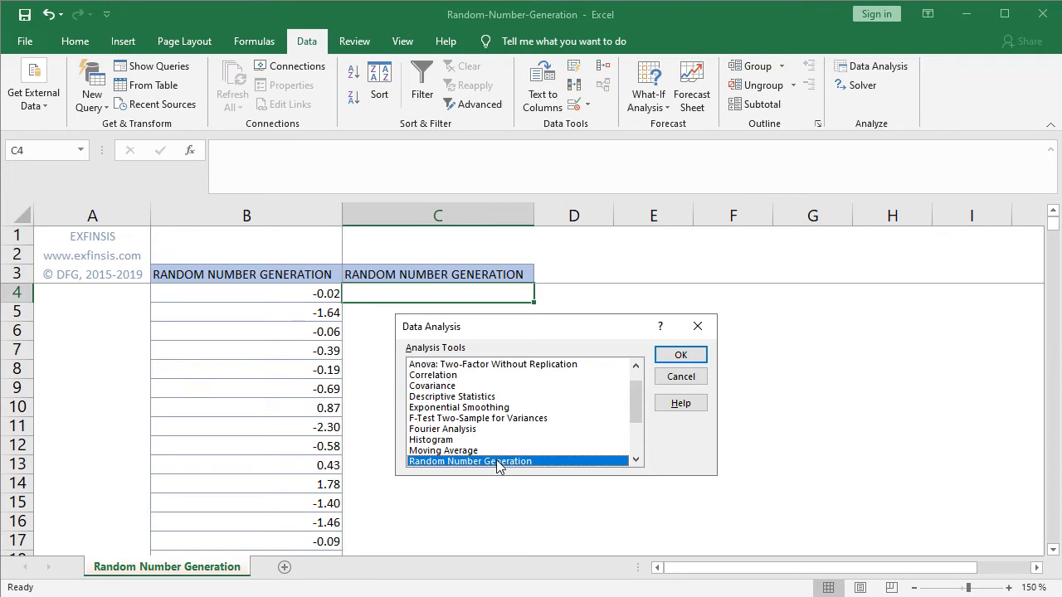
pyautogui.click(695, 357)
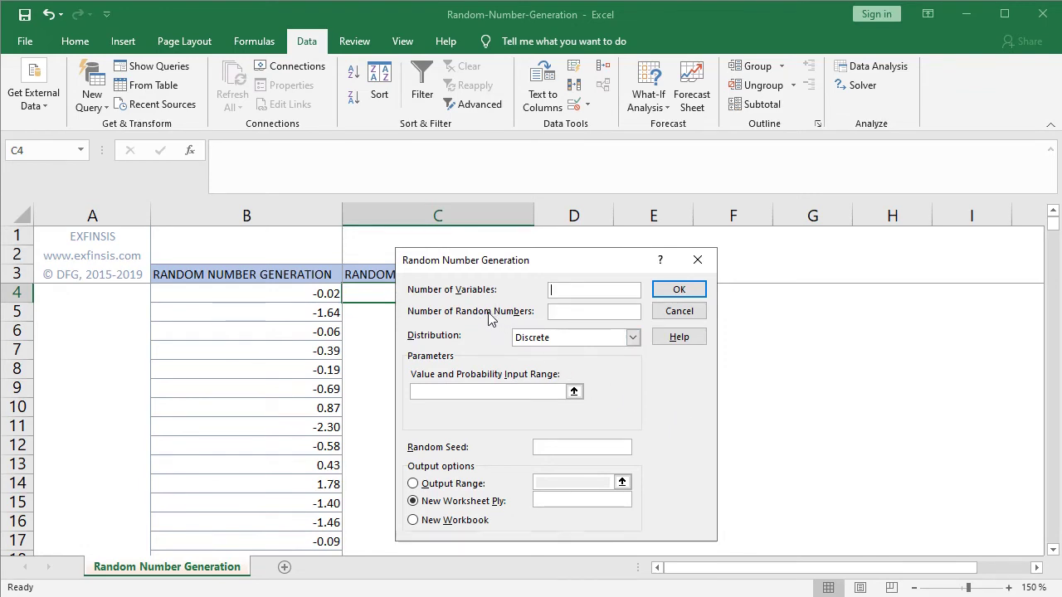
pyautogui.click(561, 312)
pyautogui.write('000')
pyautogui.click(633, 338)
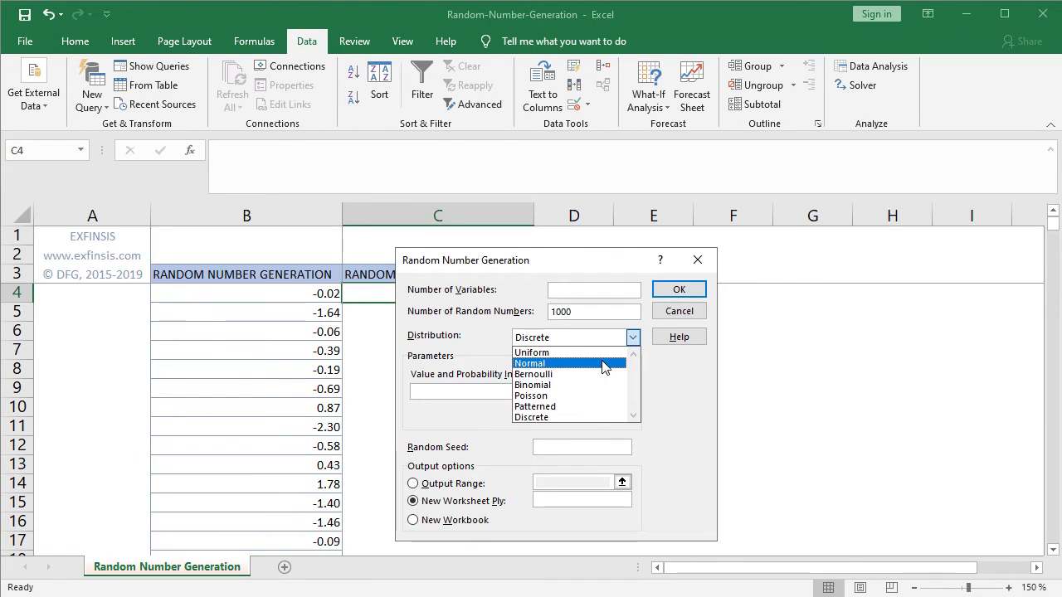
pyautogui.click(603, 364)
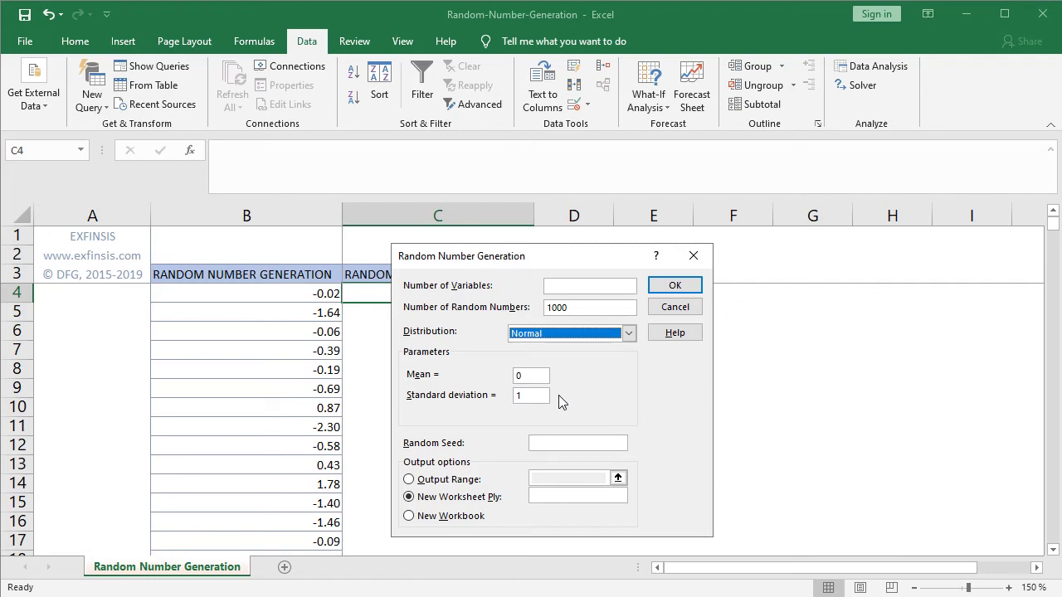
# Set the output range to cell C4 and generate the random numbers
pyautogui.click(405, 475)
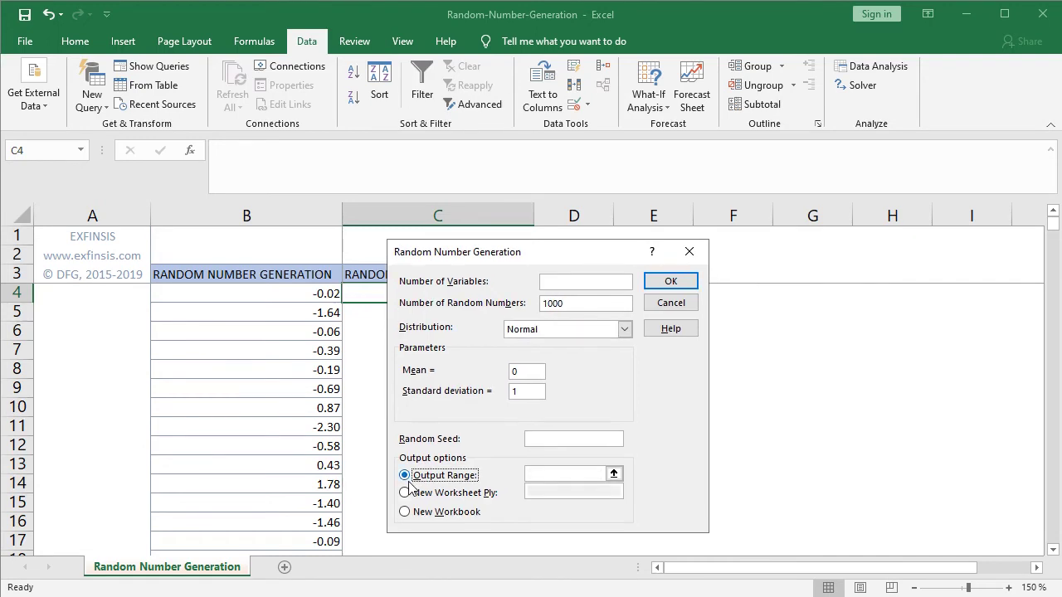
pyautogui.click(614, 475)
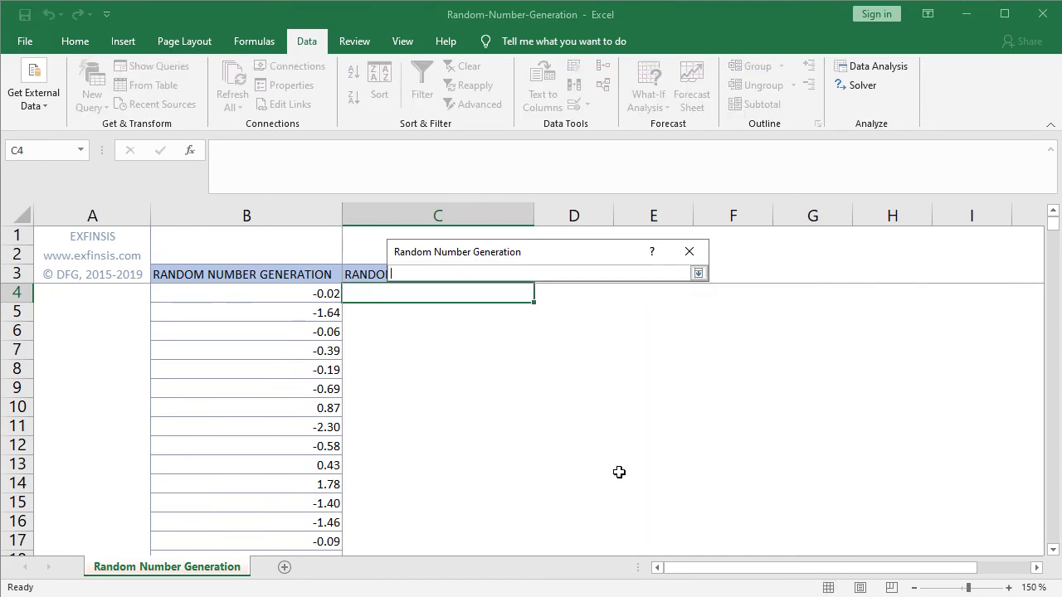
pyautogui.moveTo(552, 250); pyautogui.dragTo(552, 241)
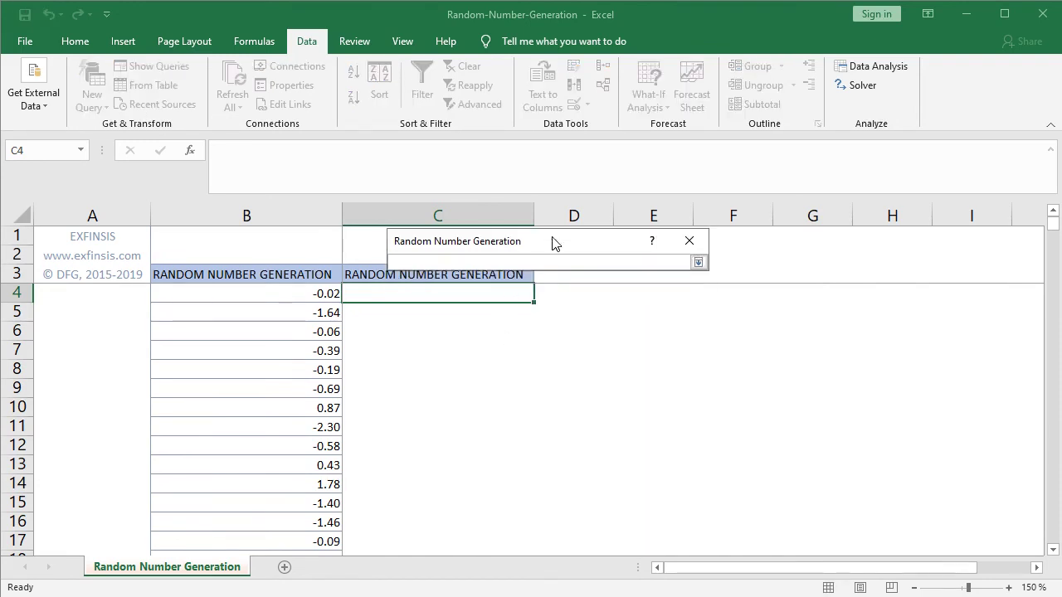
pyautogui.click(434, 292)
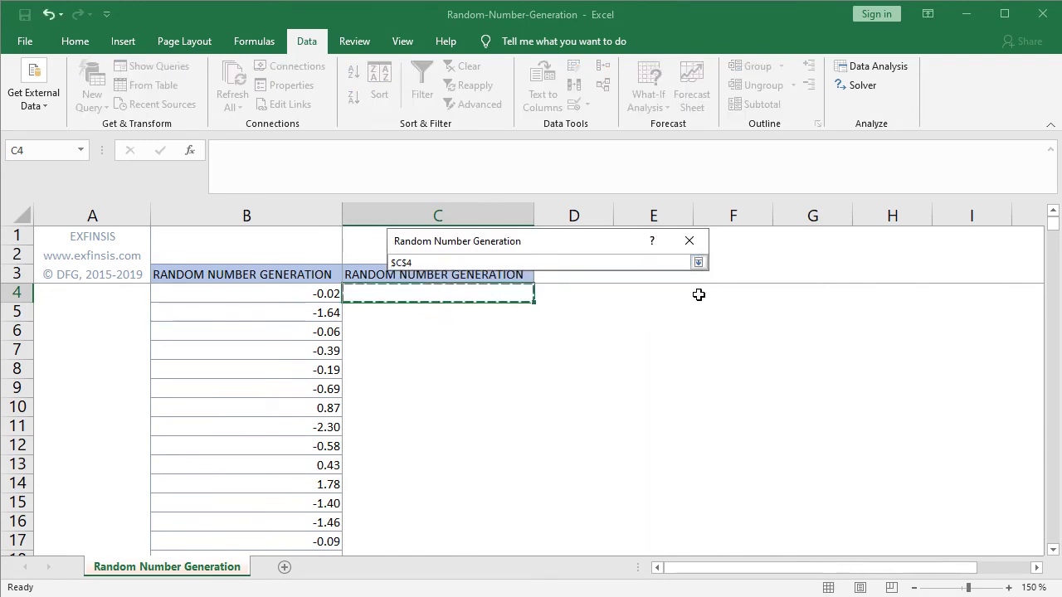
pyautogui.click(699, 262)
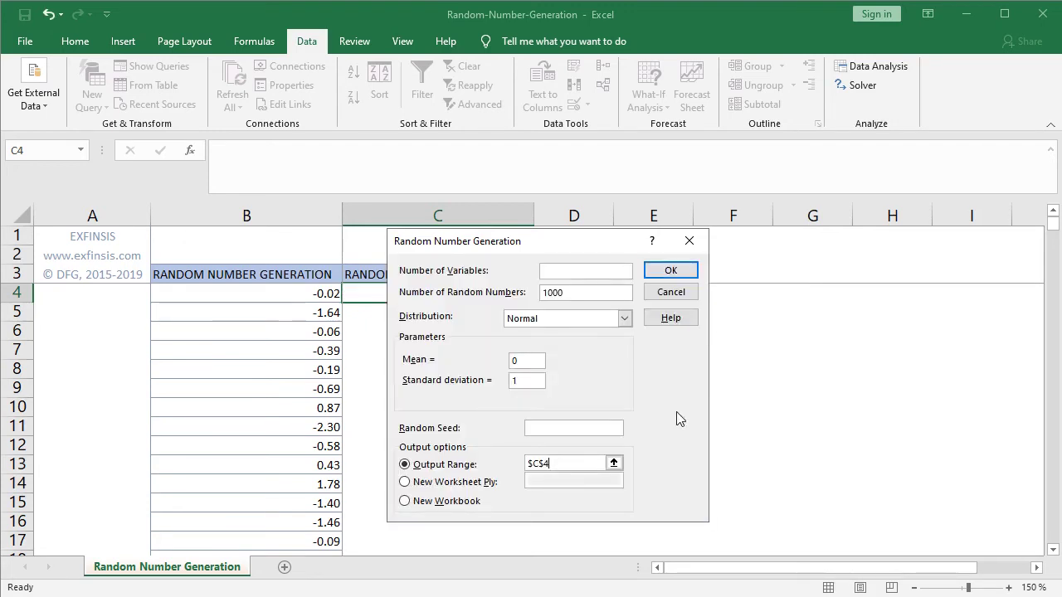
pyautogui.click(672, 271)
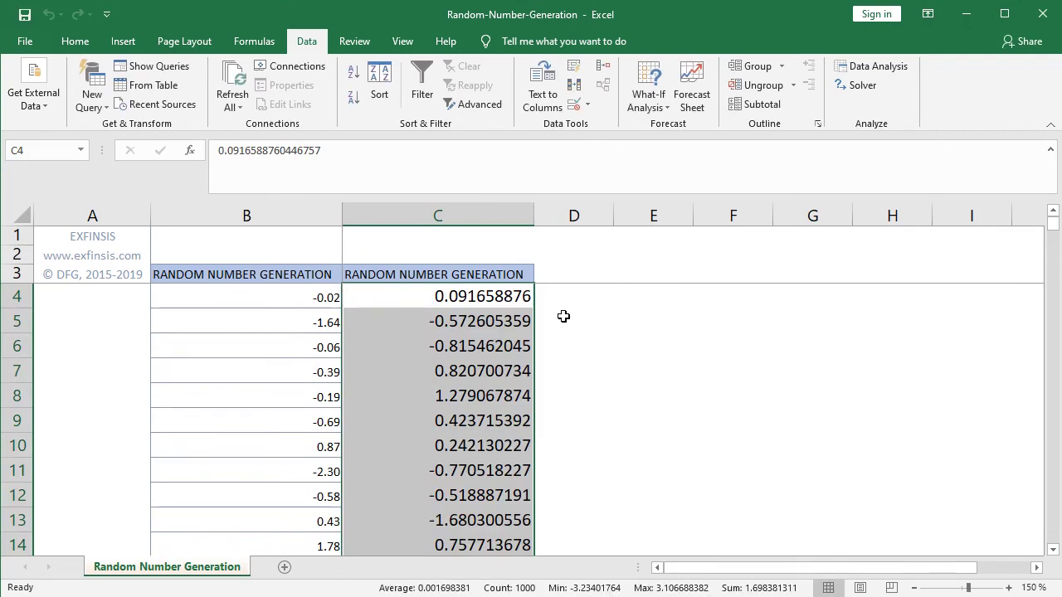
# Copy the cell formatting of the numbers in B4:B1003 onto the generated numbers starting at C4
pyautogui.click(268, 296)
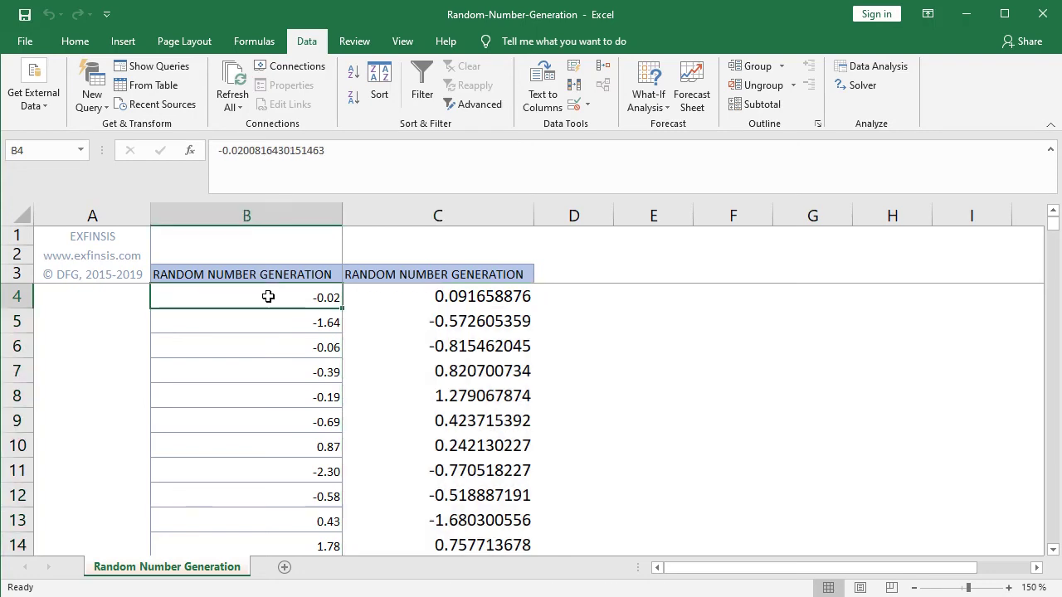
pyautogui.hotkey('ctrl', 'shift', 'Down')
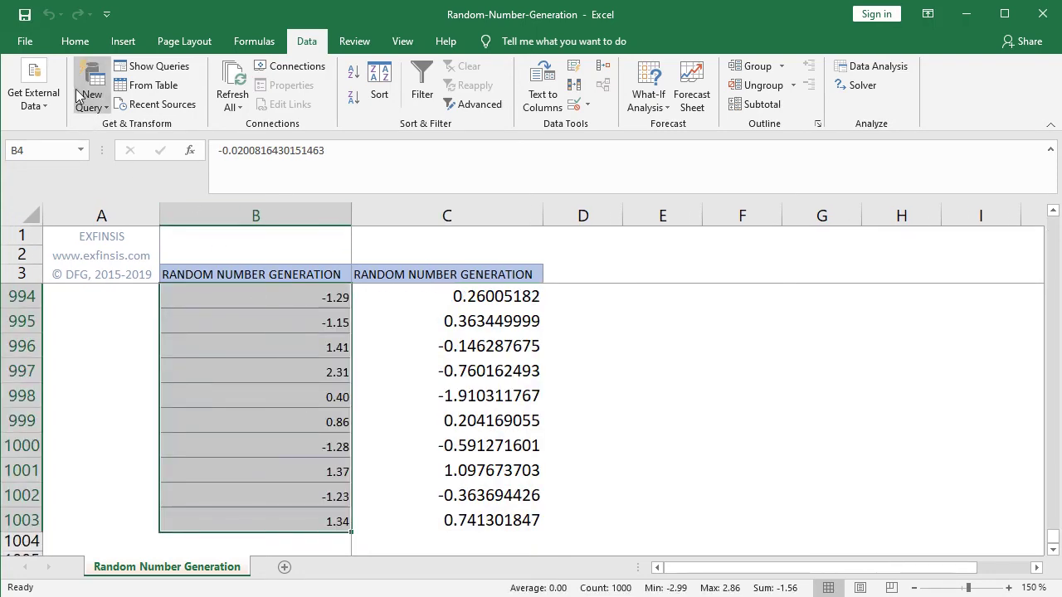
pyautogui.click(76, 41)
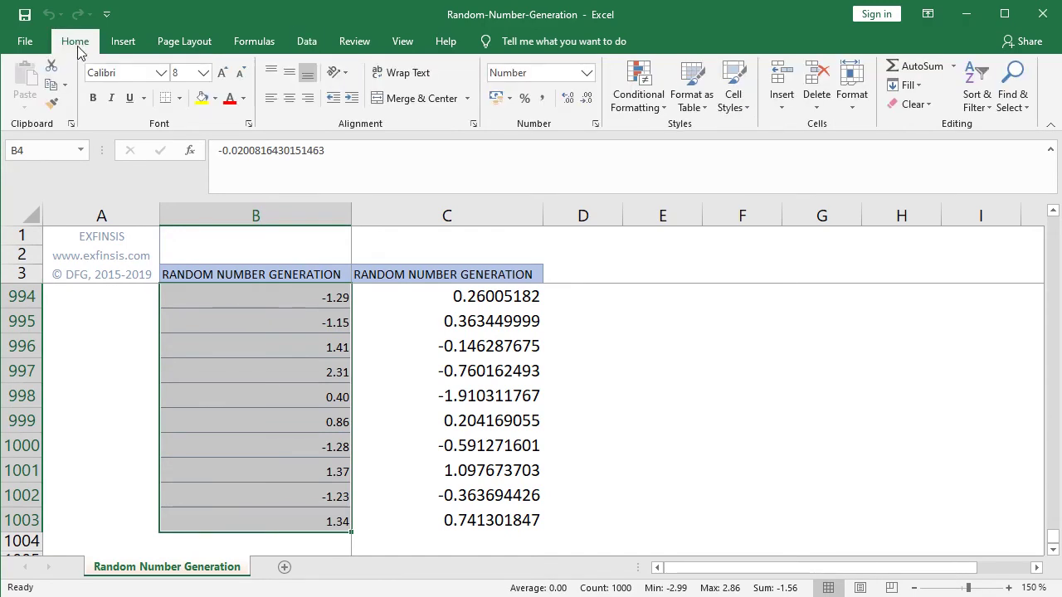
pyautogui.click(51, 102)
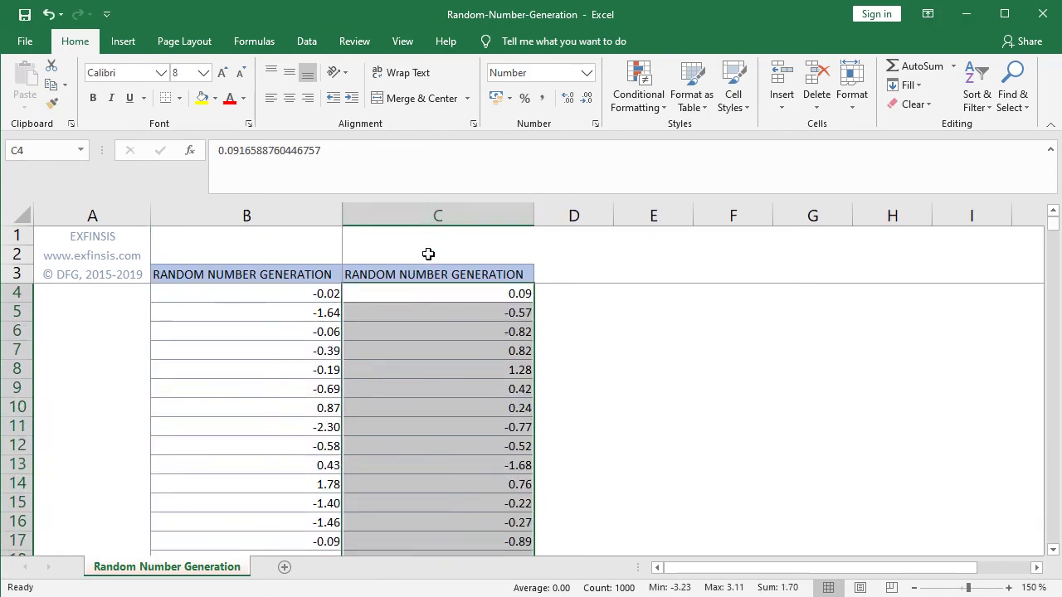
pyautogui.click(455, 300)
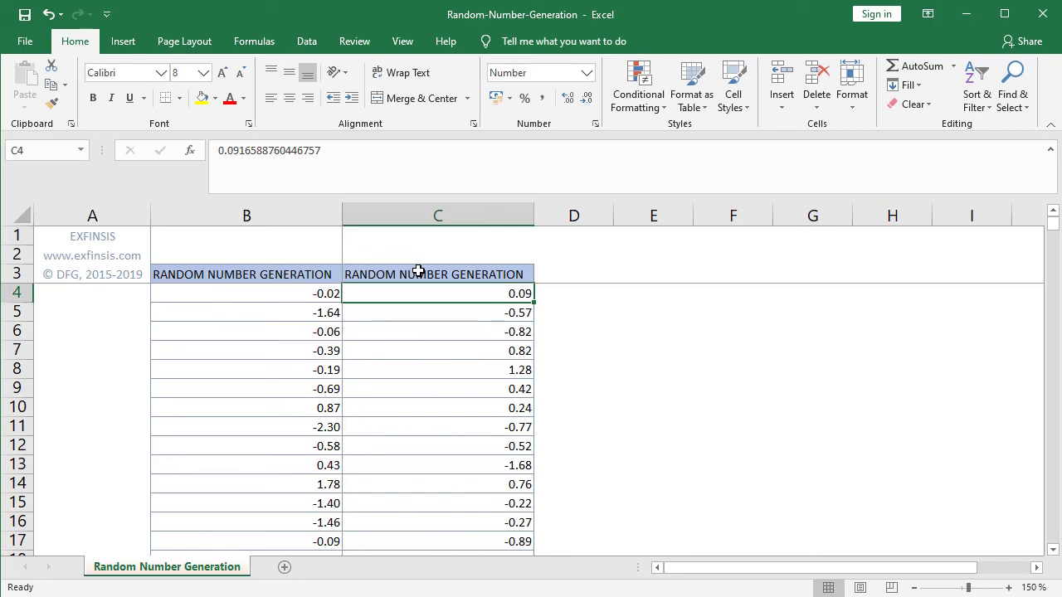
pyautogui.hotkey('alt', 'Tab')
pyautogui.click(558, 292)
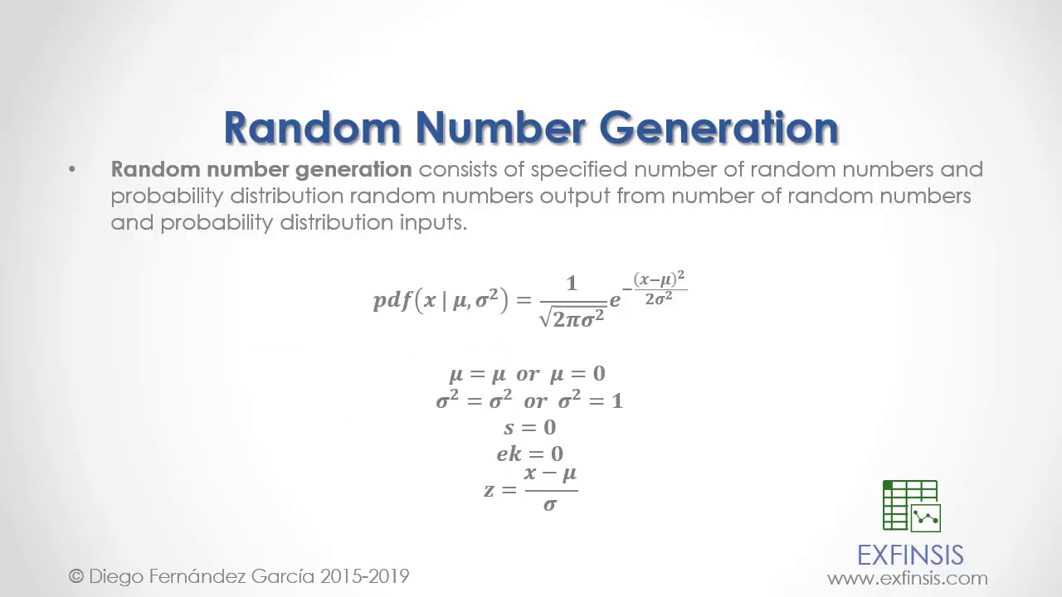
pyautogui.press('Right')
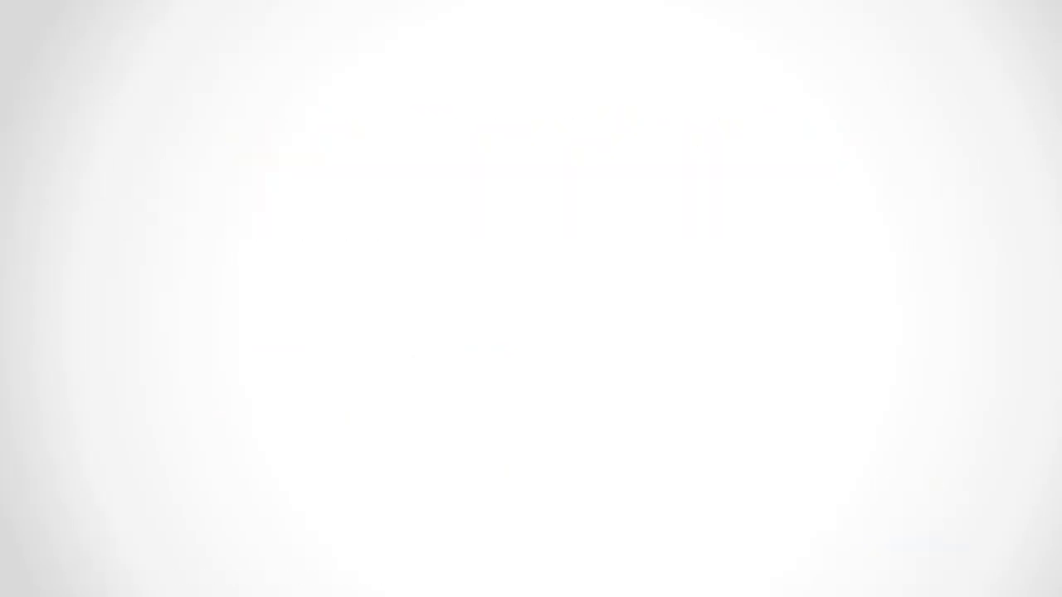